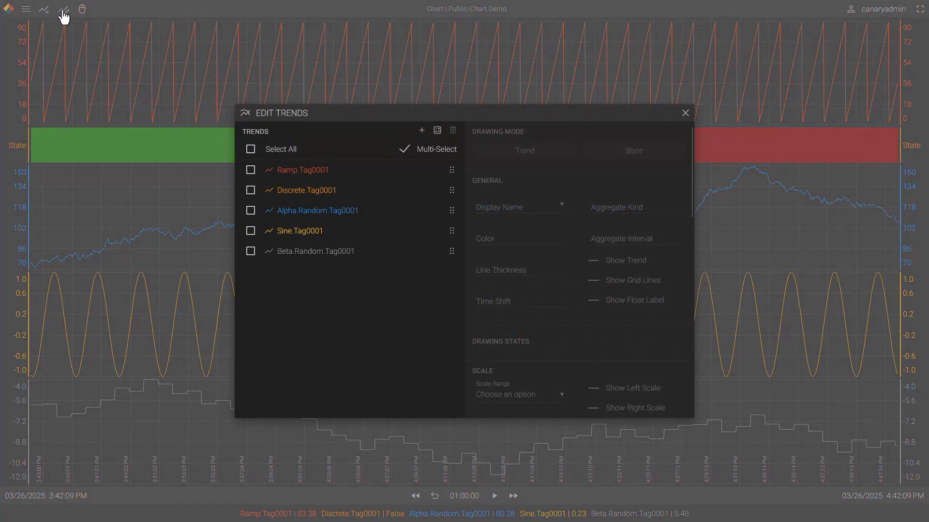
Delete the Beta.Random.Tag0001 trend and move Random.Tag0001 above Discrete.Tag0001 in the trend order
click(685, 114)
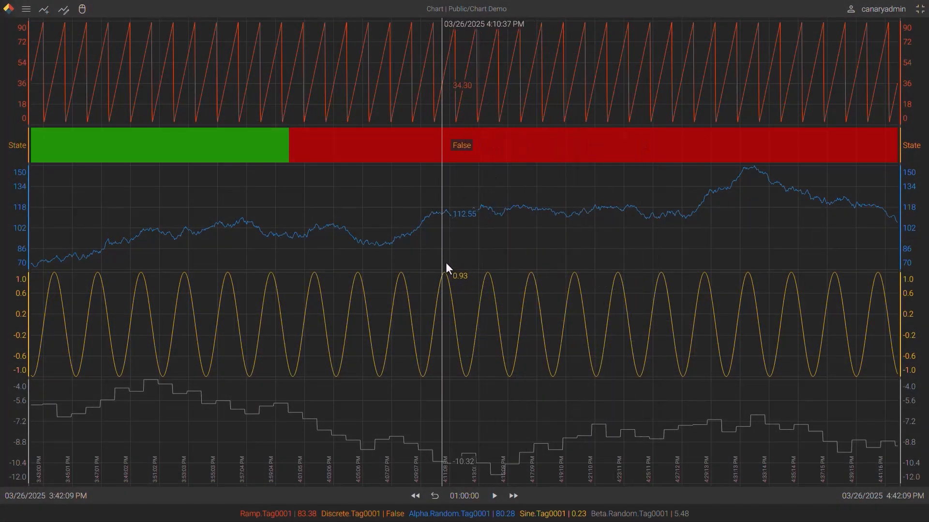
double_click(536, 444)
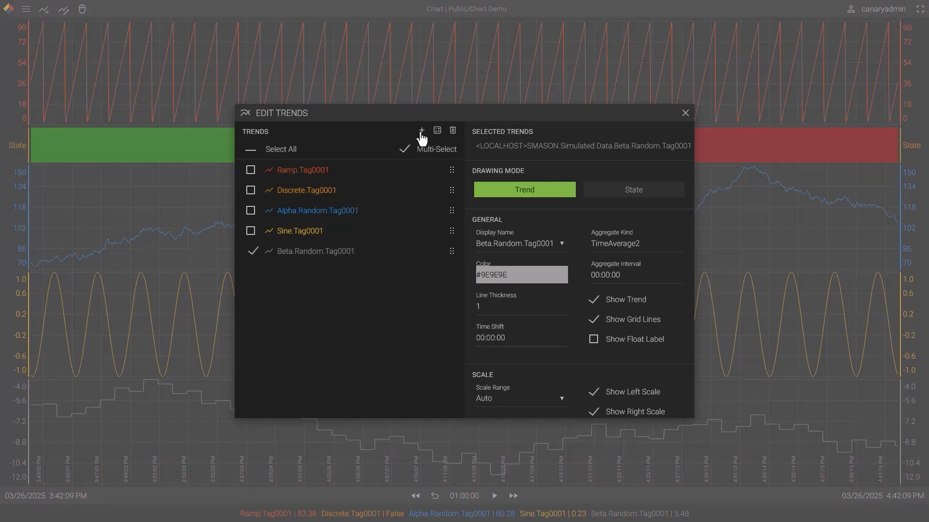
click(453, 135)
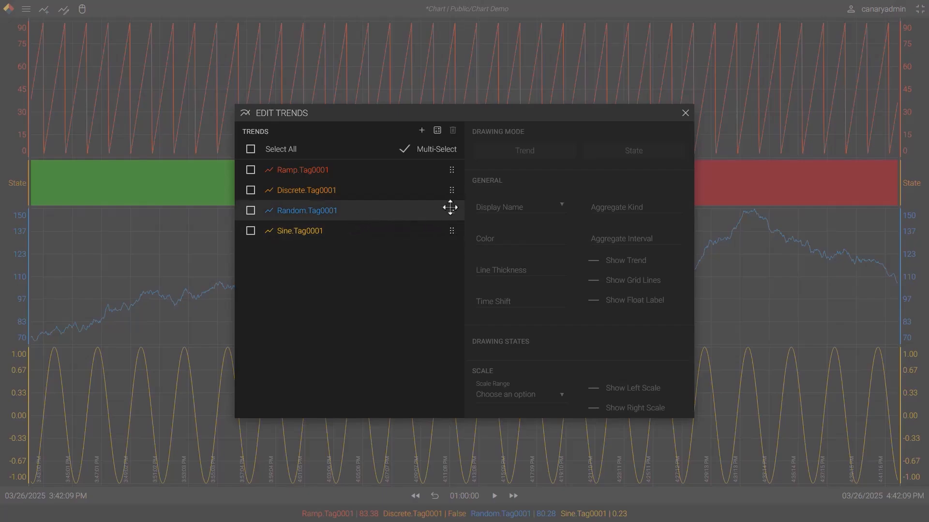
drag(449, 208, 447, 194)
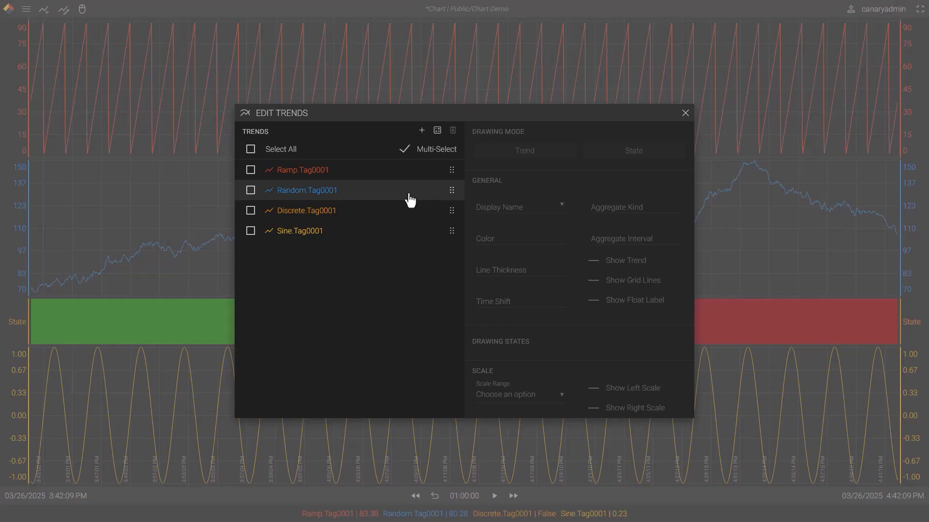
Base the Random.Tag0001 display name on the Trend Description and prefix it to read Random_Tag0001
click(394, 198)
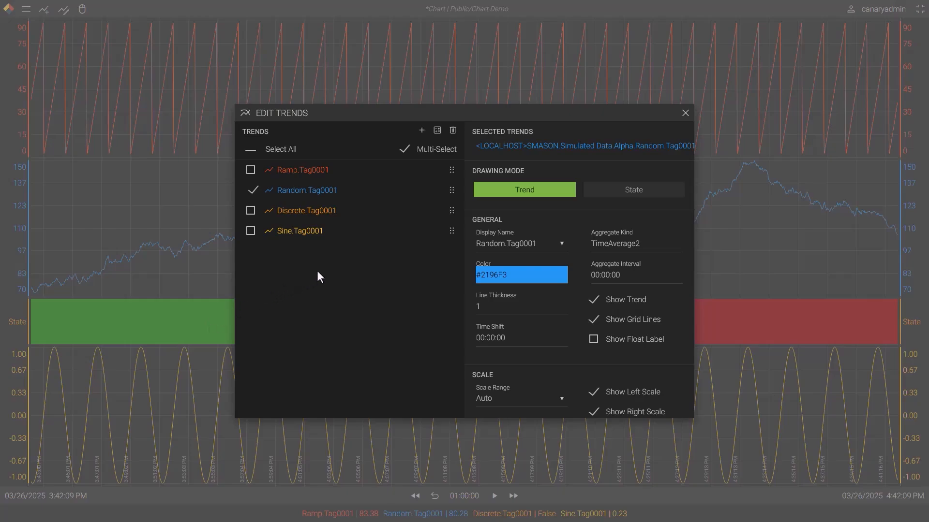
click(542, 245)
click(560, 243)
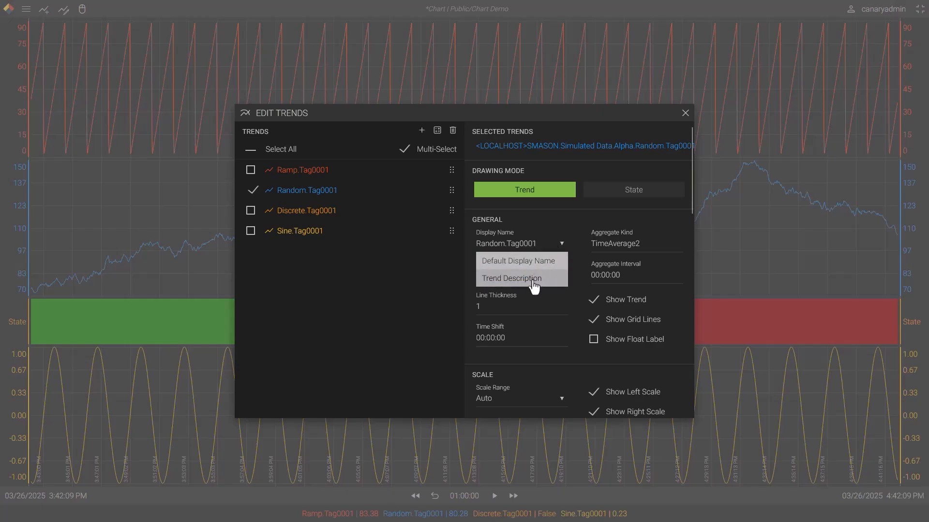
click(533, 279)
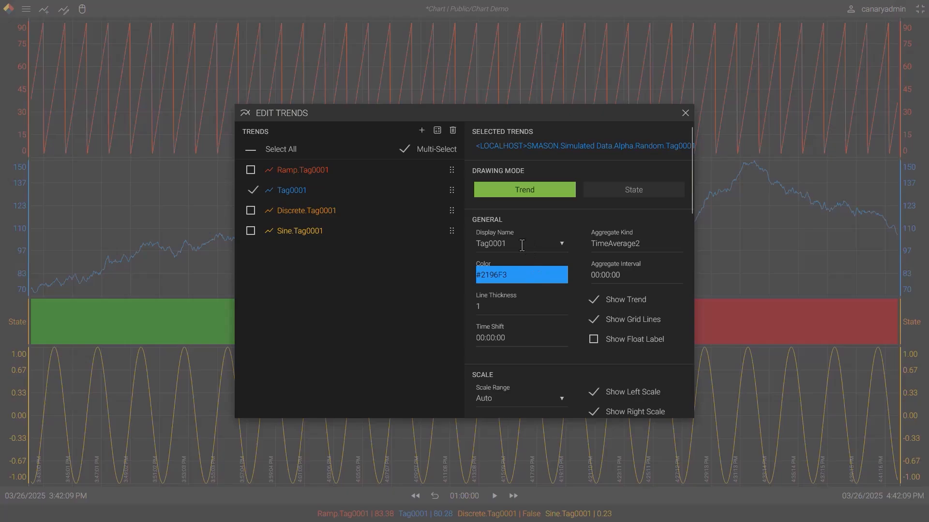
click(478, 244)
text(Random_)
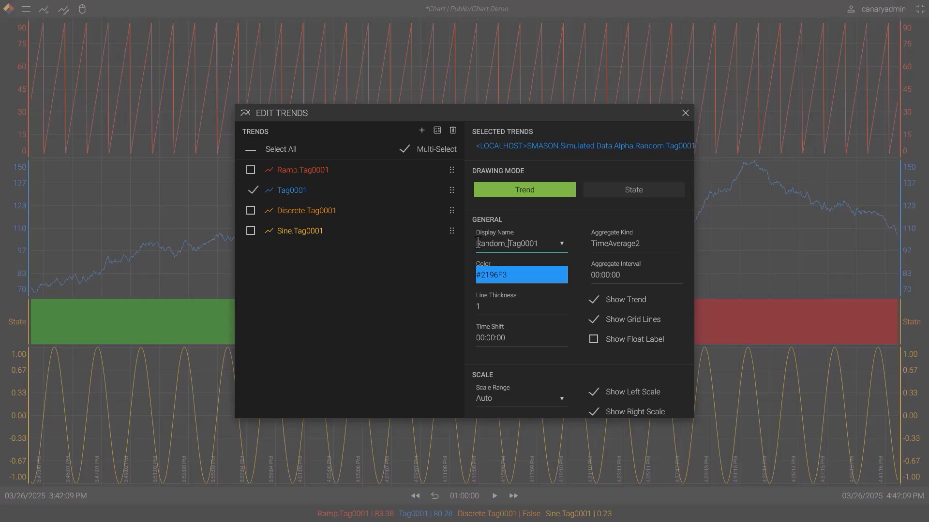
Change the Random_Tag0001 trend's color to green #38F37C and its line thickness to 5
click(493, 273)
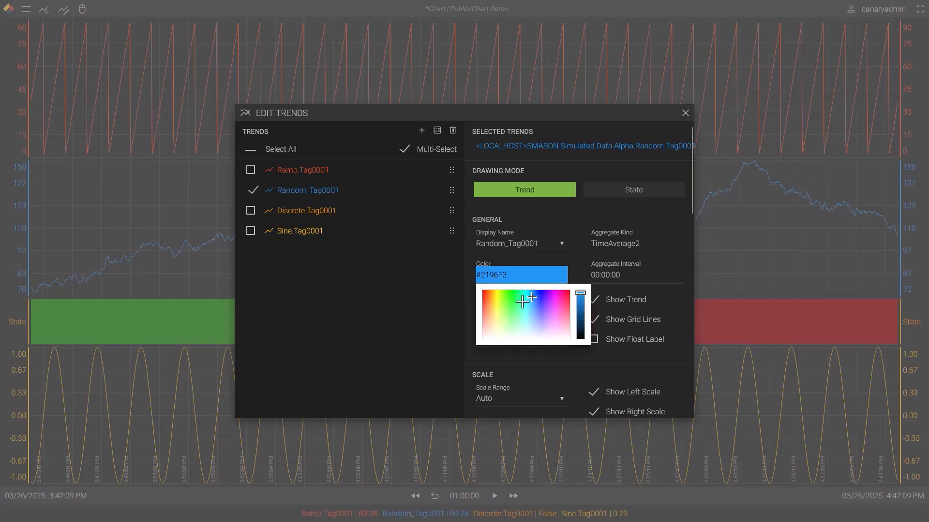
click(517, 300)
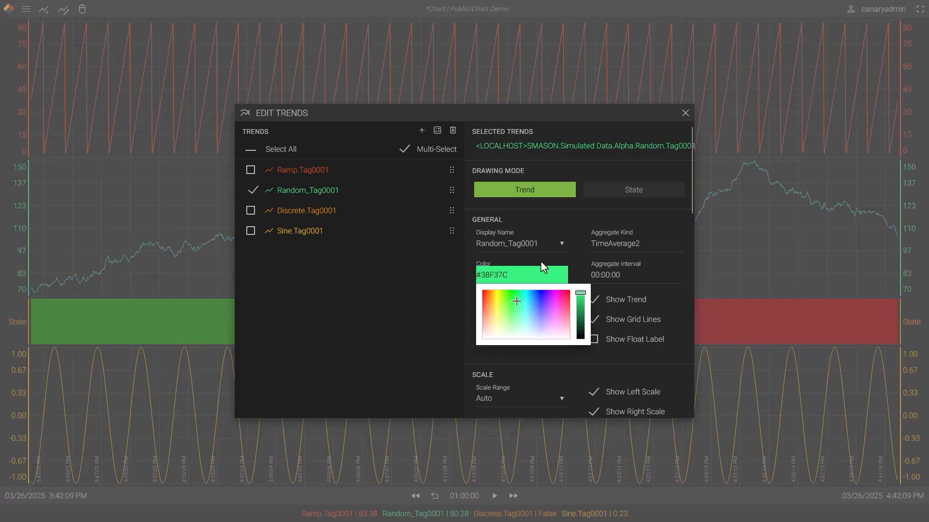
click(541, 267)
double_click(493, 308)
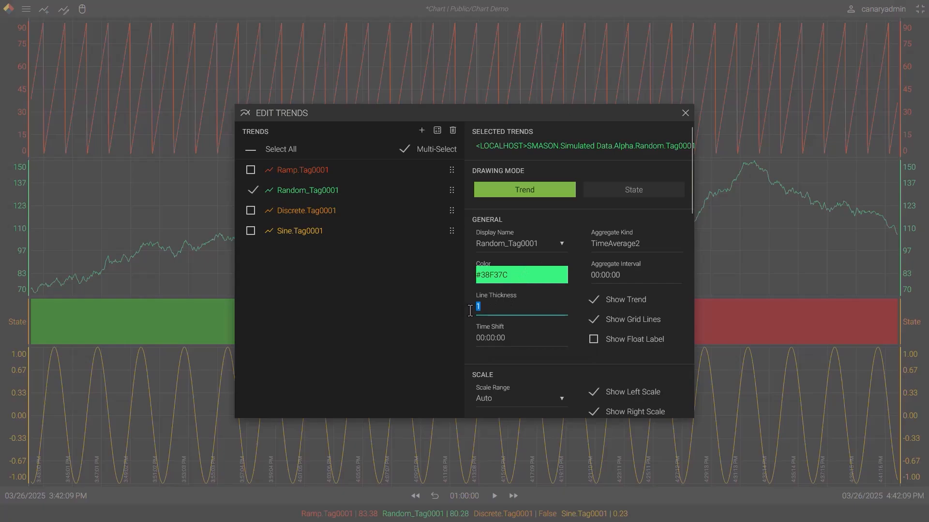
text(5)
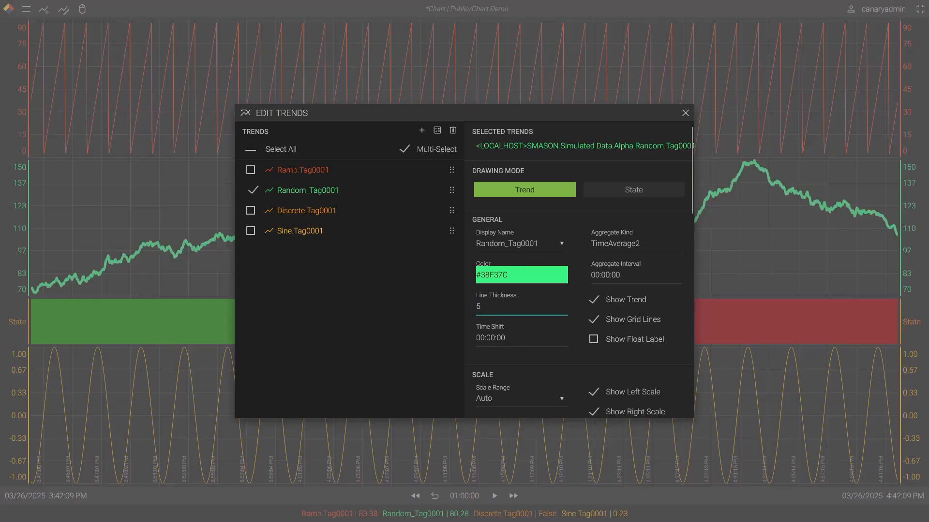
click(496, 345)
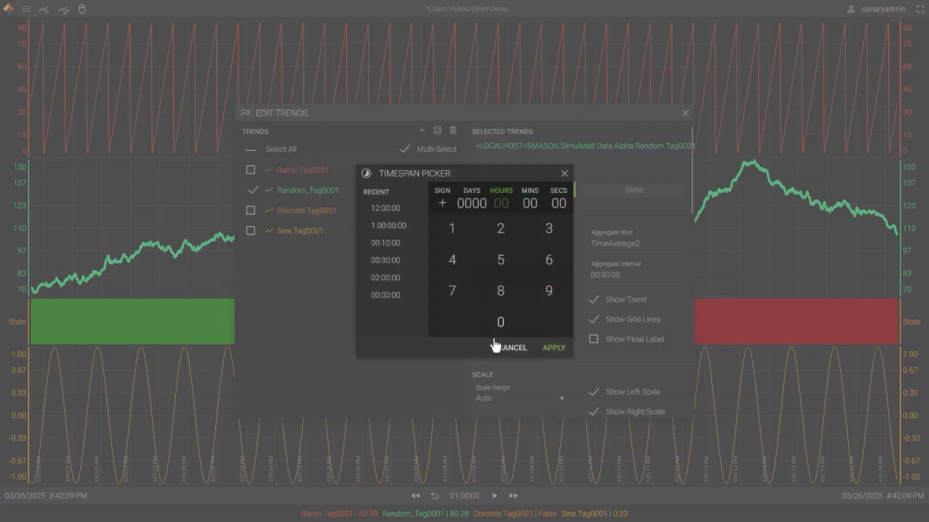
click(564, 173)
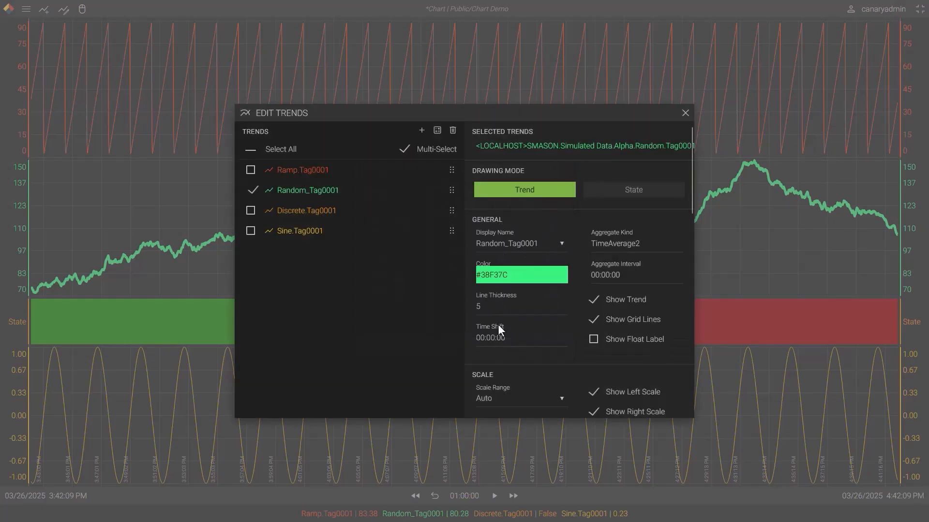
Add Alpha.Random.Tag0001 from the Simulated Data branch to the chart as another trend
click(422, 132)
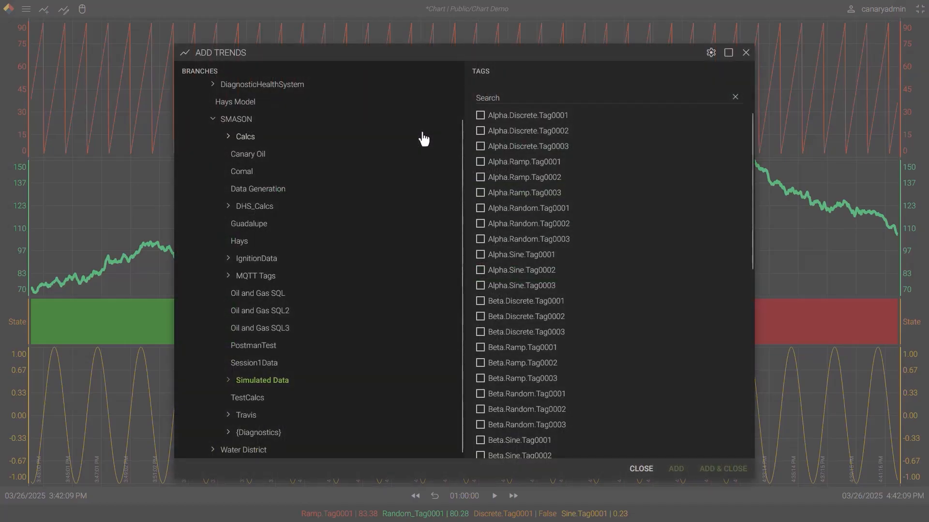
click(509, 212)
click(722, 469)
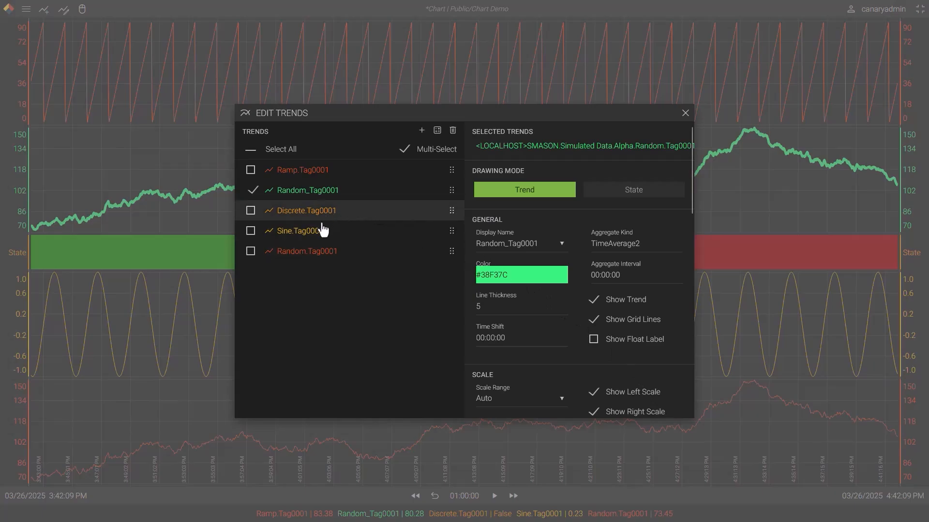
Give only the newly added Random.Tag0001 trend a time shift of 1 day and return to the chart
click(311, 191)
click(277, 253)
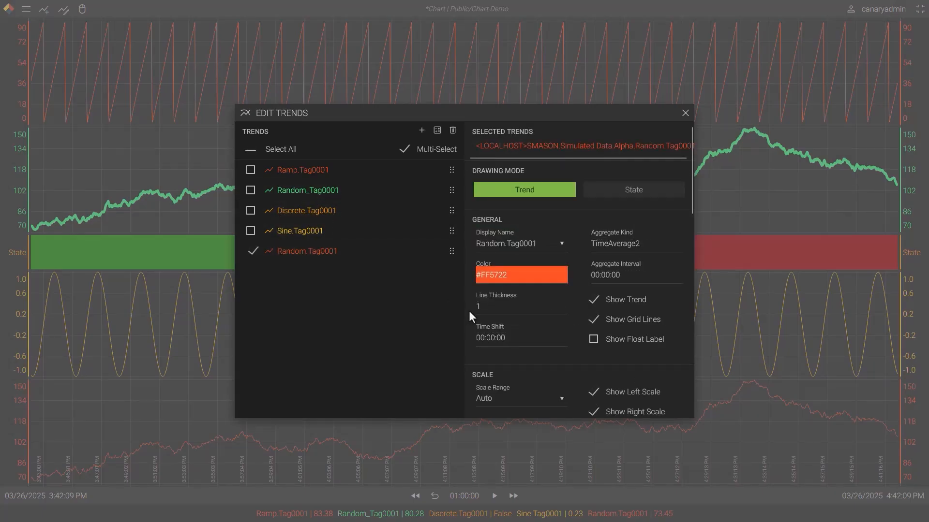
click(492, 343)
click(474, 204)
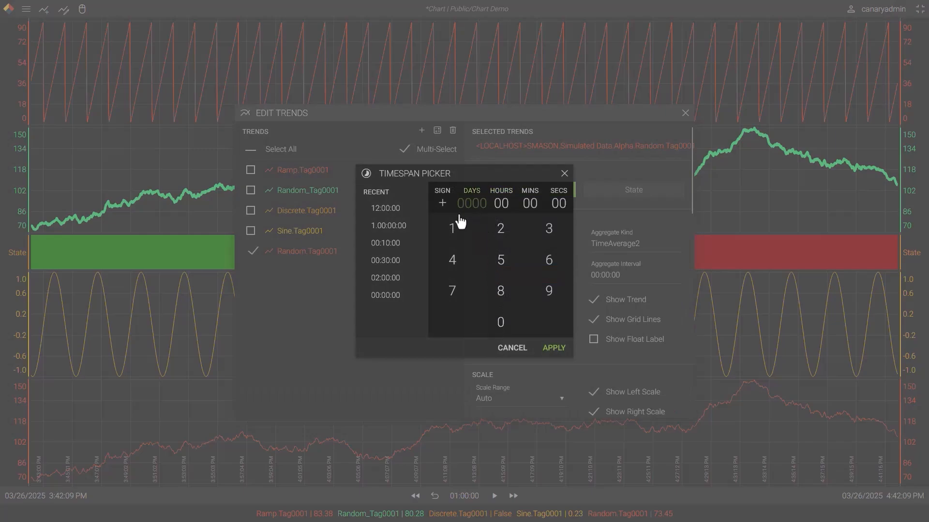
click(454, 229)
click(553, 347)
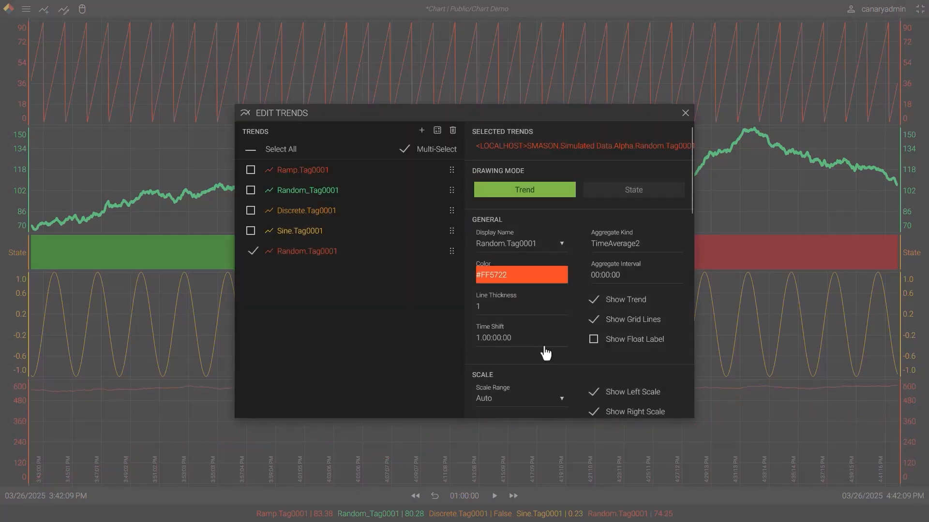
click(685, 114)
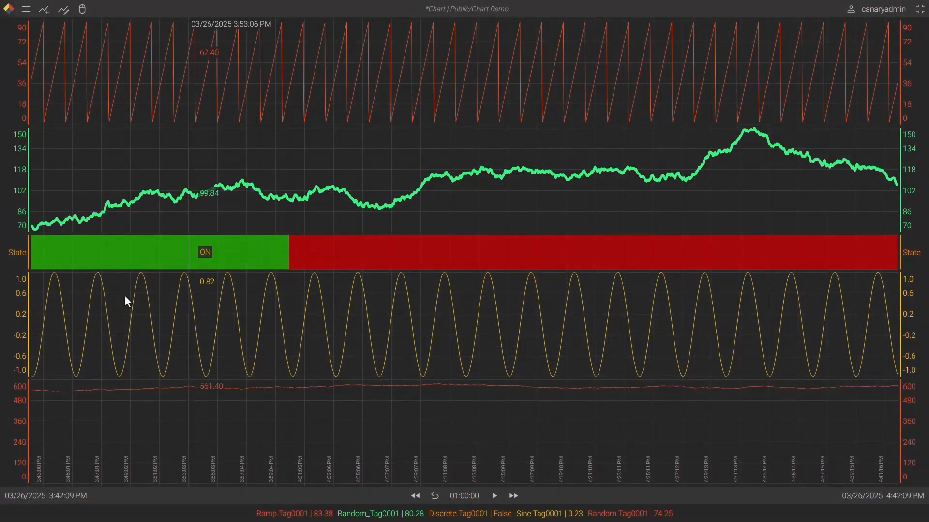
Link the band and scale of the time-shifted Random.Tag0001 trend with those of Random_Tag0001
click(18, 421)
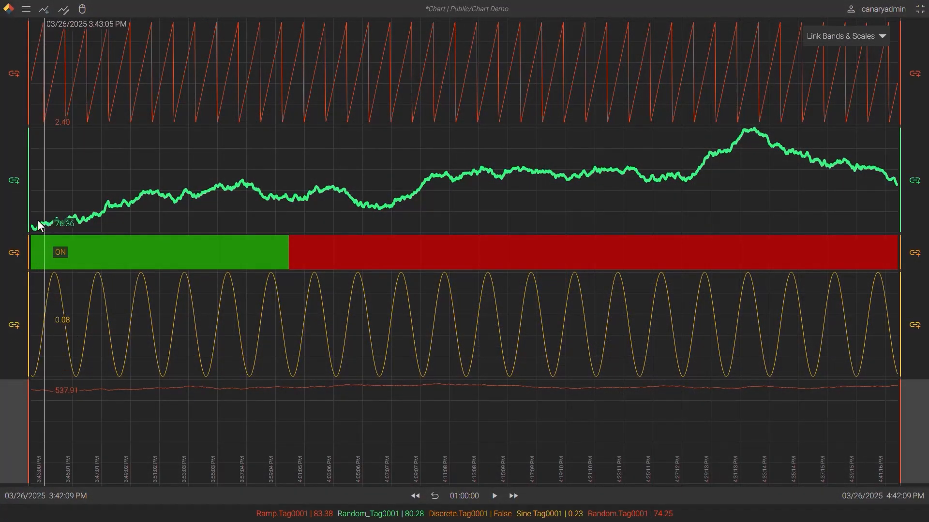
click(14, 181)
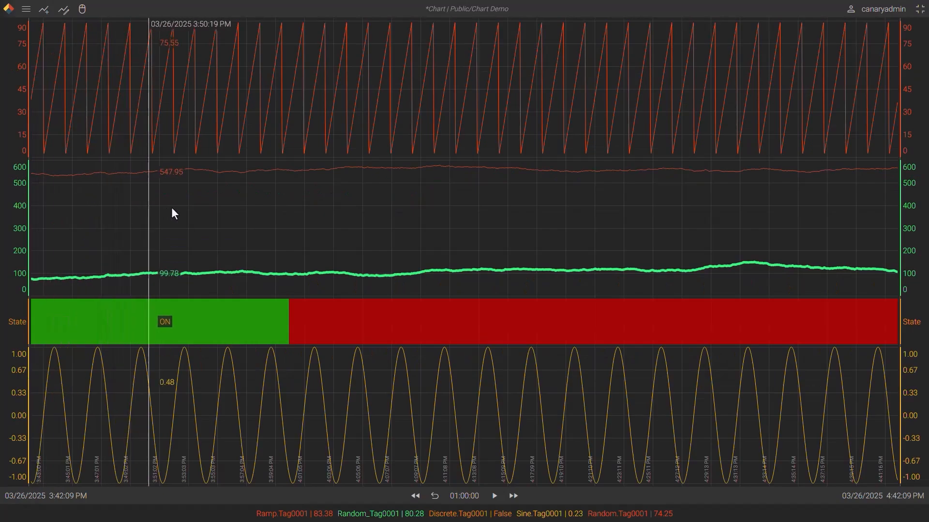
Examine the aggregate kinds of the Random_Tag0001 and Discrete.Tag0001 trends and browse the available aggregates
double_click(391, 221)
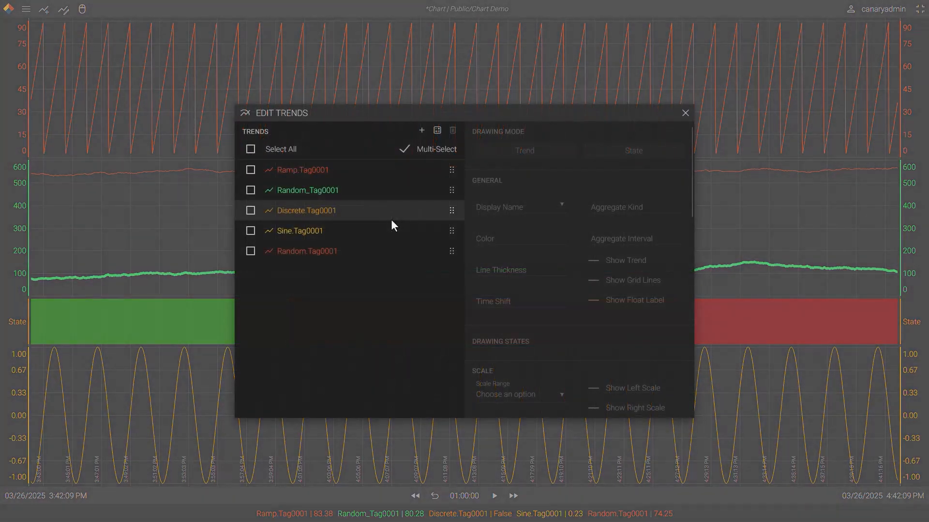
click(388, 194)
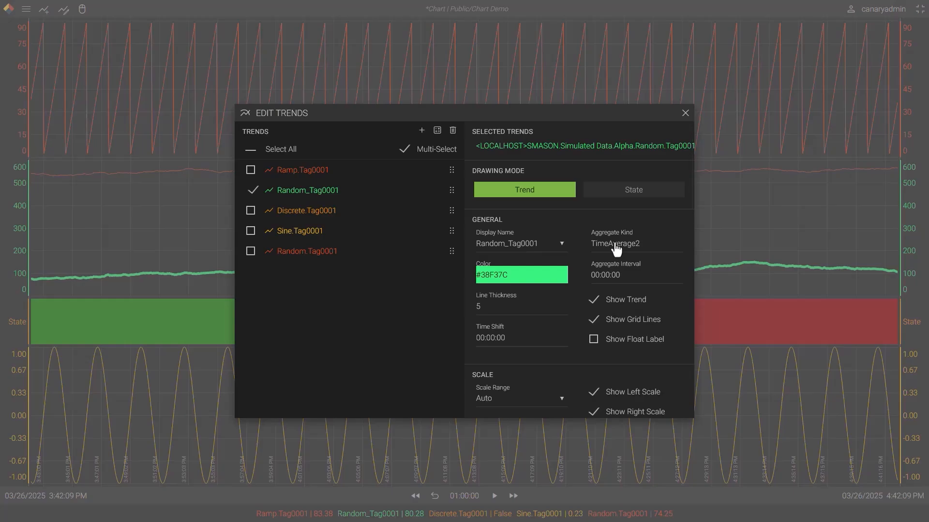
click(362, 192)
click(351, 215)
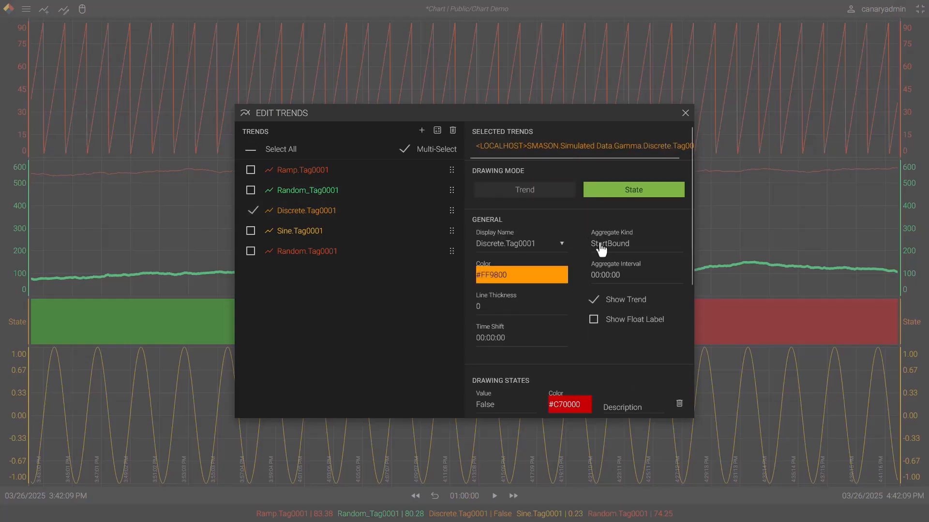
click(340, 212)
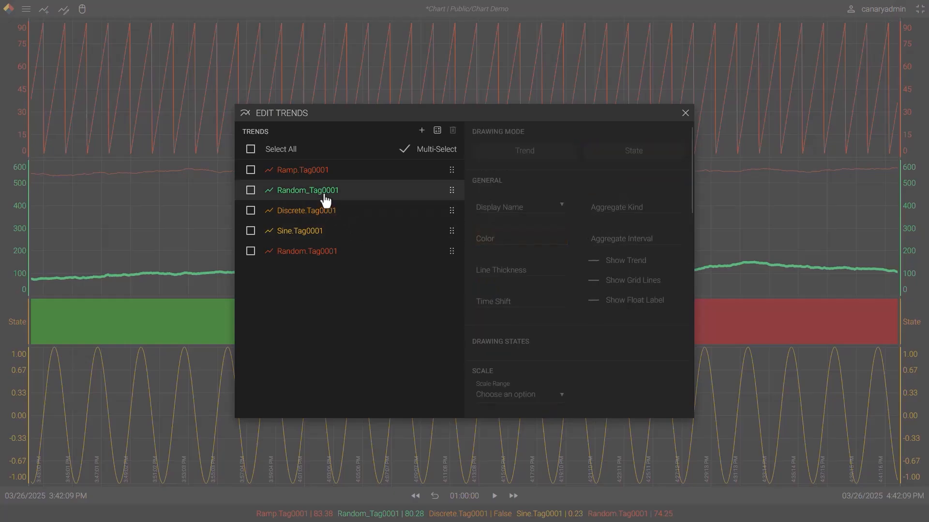
click(325, 198)
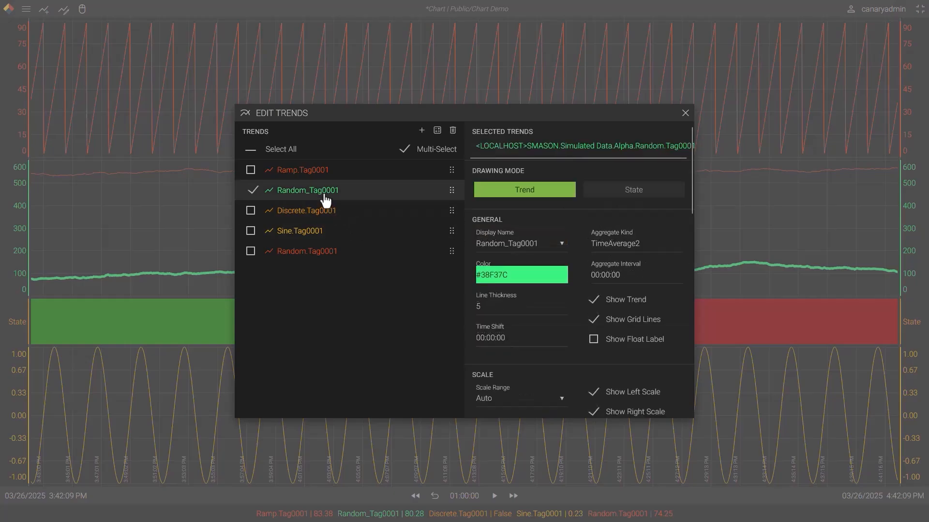
click(628, 249)
scroll(309, 143, up, 3)
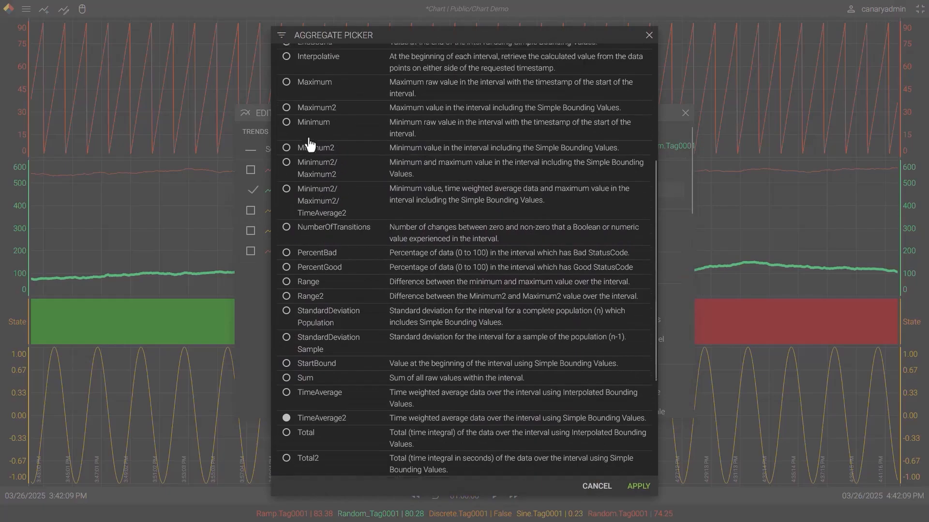
scroll(310, 143, up, 4)
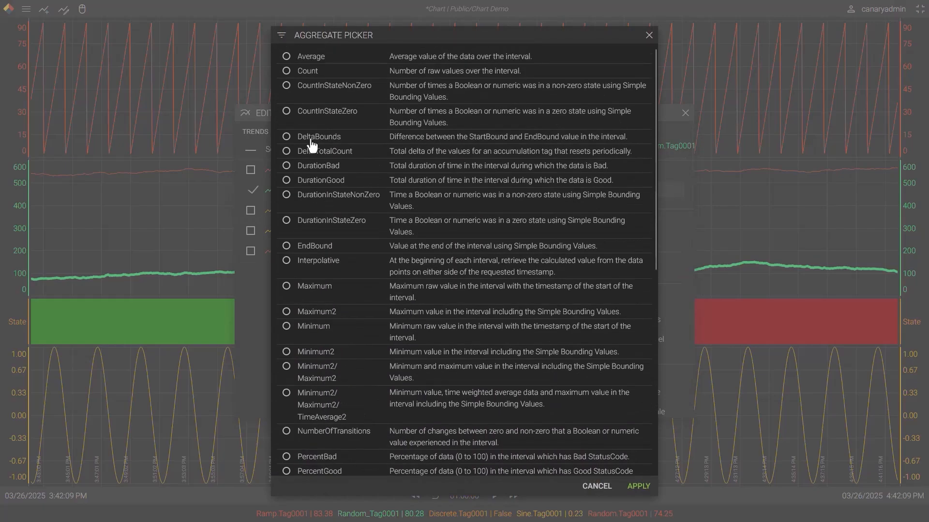
click(648, 35)
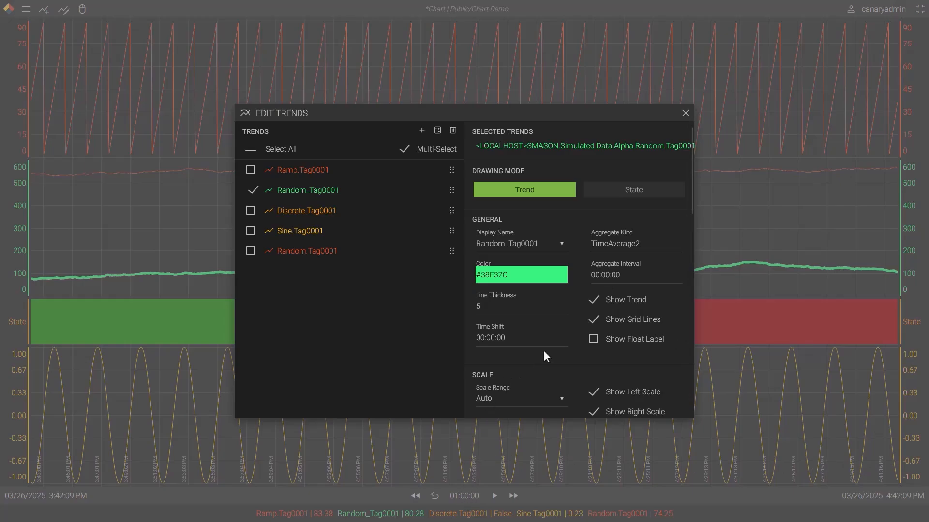
Set the Random_Tag0001 trend's aggregate interval to 10 minutes and return to the chart
click(613, 278)
click(521, 205)
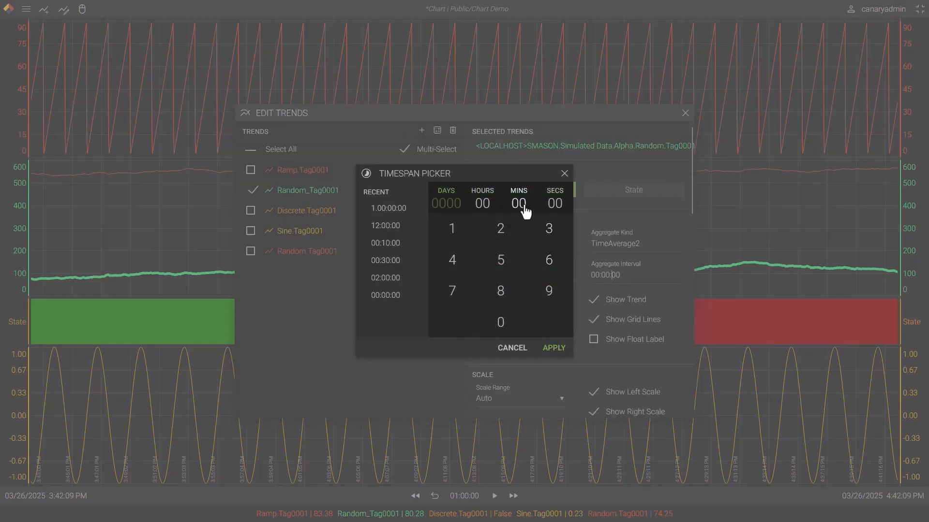
click(452, 230)
click(500, 324)
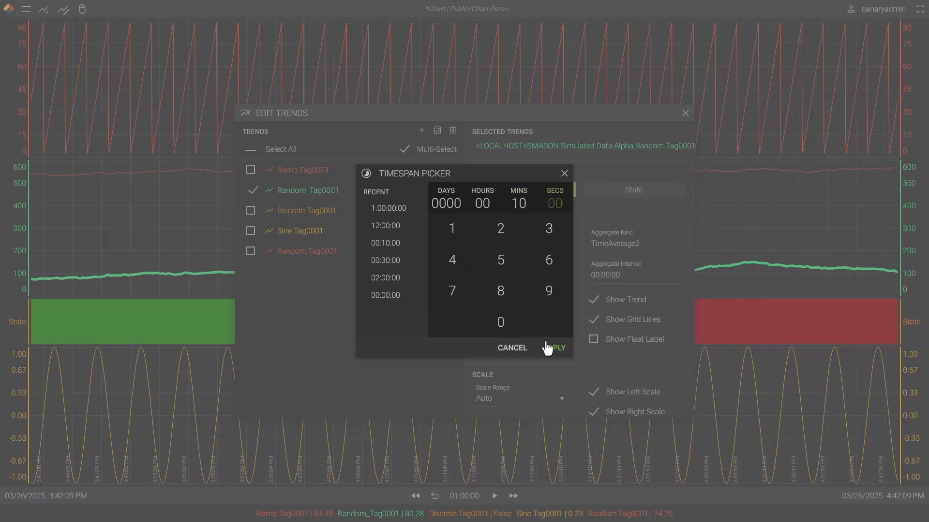
click(554, 348)
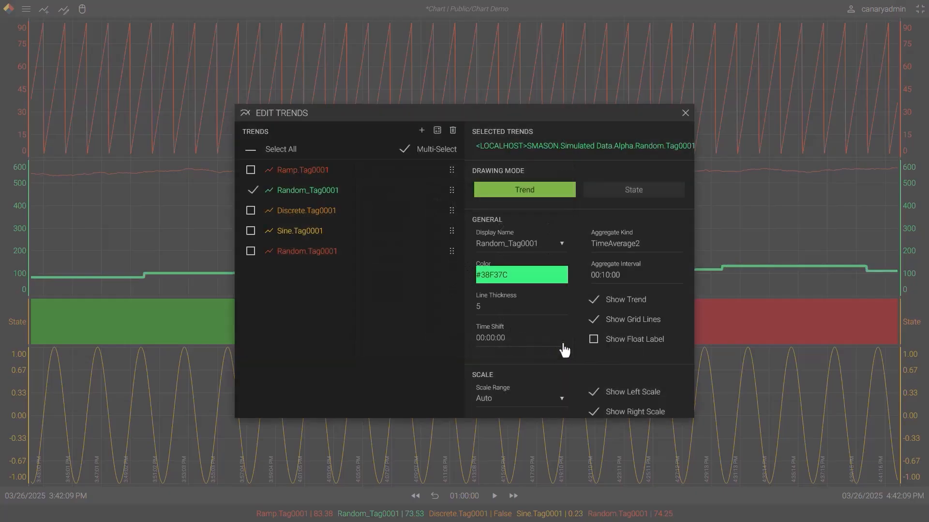
click(685, 113)
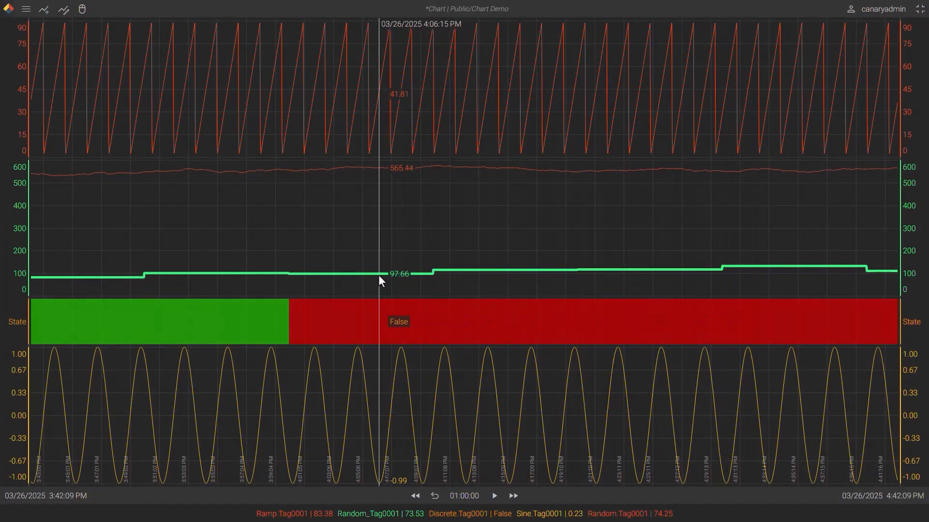
In the Random_Tag0001 trend's settings, switch Show Trend off and back on, and do the same with Show Grid Lines
double_click(474, 230)
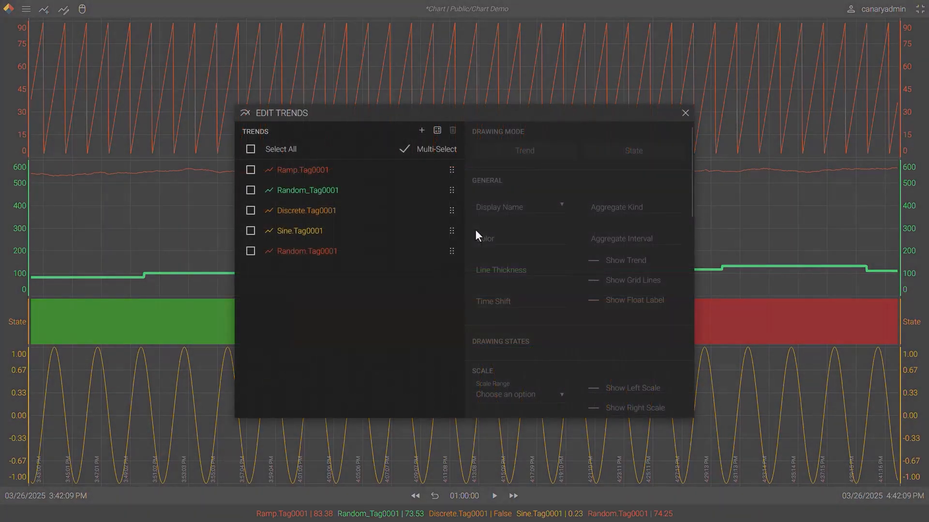
click(312, 195)
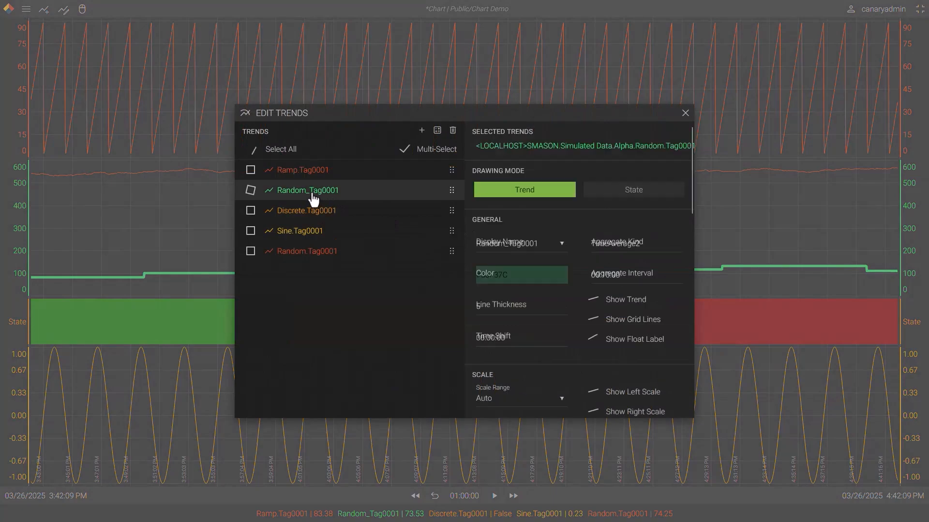
click(593, 300)
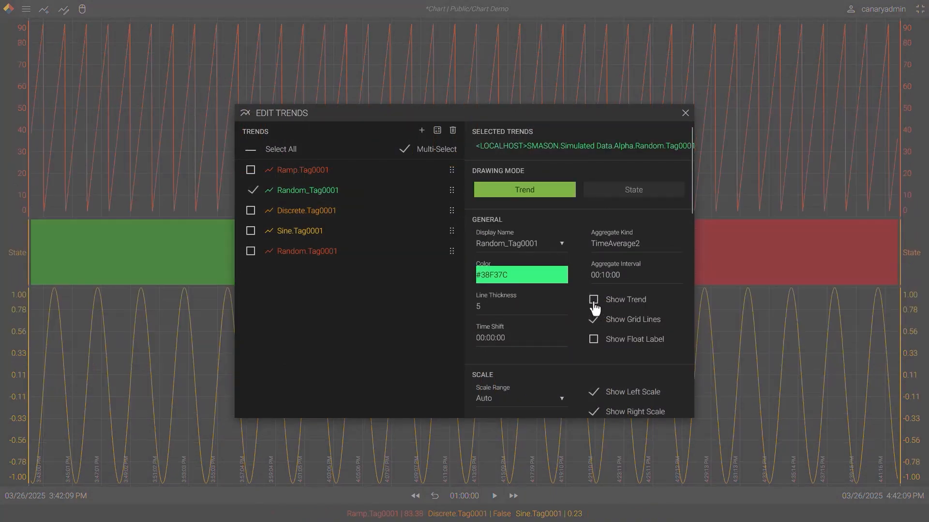
click(594, 301)
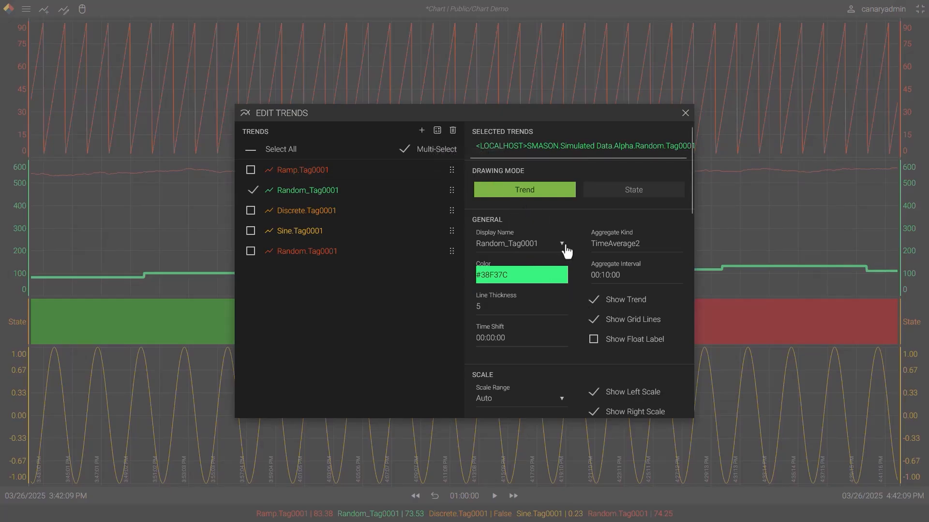
click(594, 321)
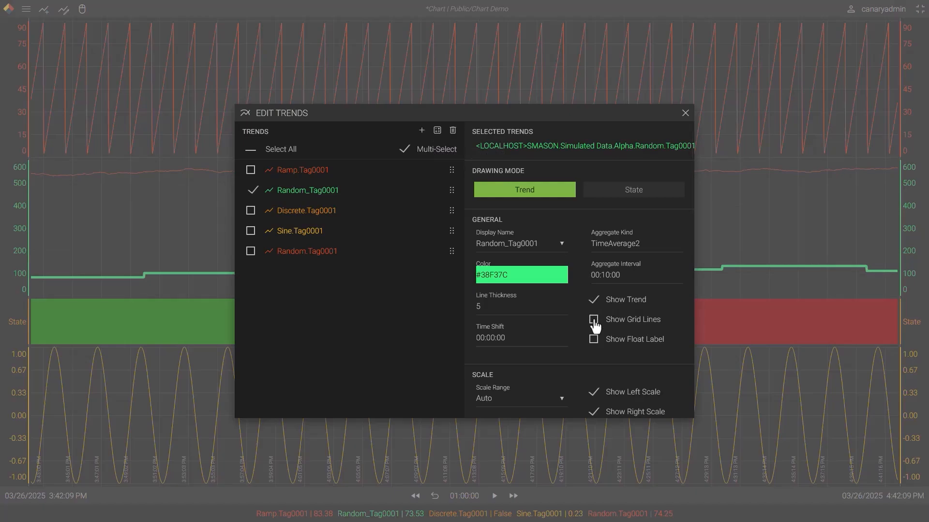
click(594, 321)
click(595, 322)
Enable the float label for Random_Tag0001, return to the chart and move the label lower within its band
click(594, 321)
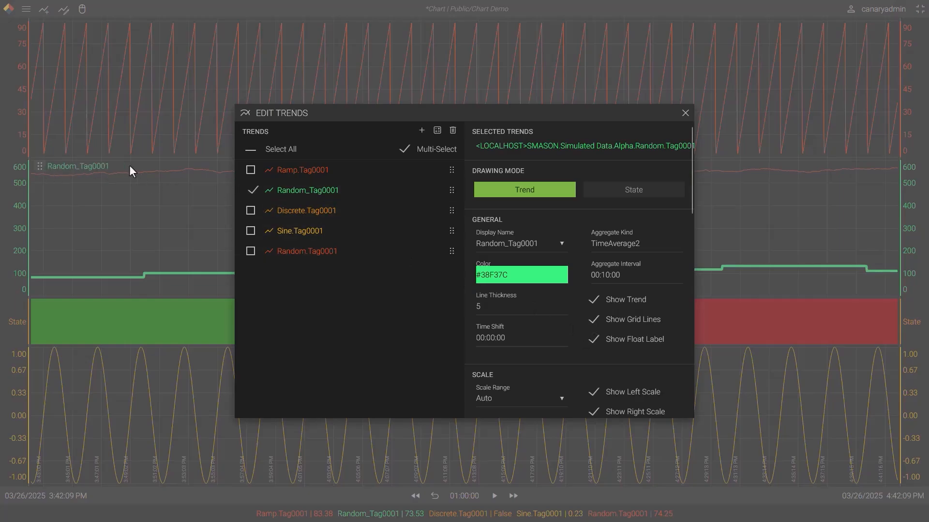
click(685, 114)
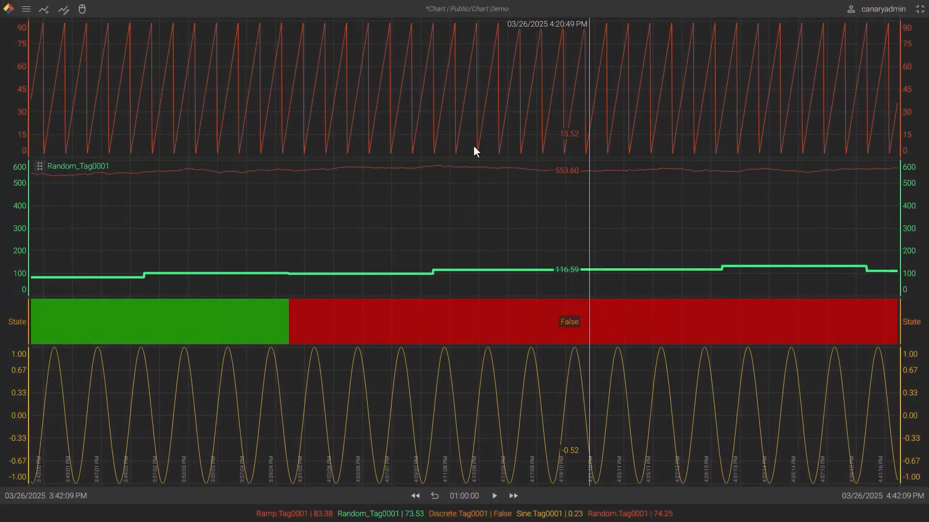
drag(40, 166, 48, 250)
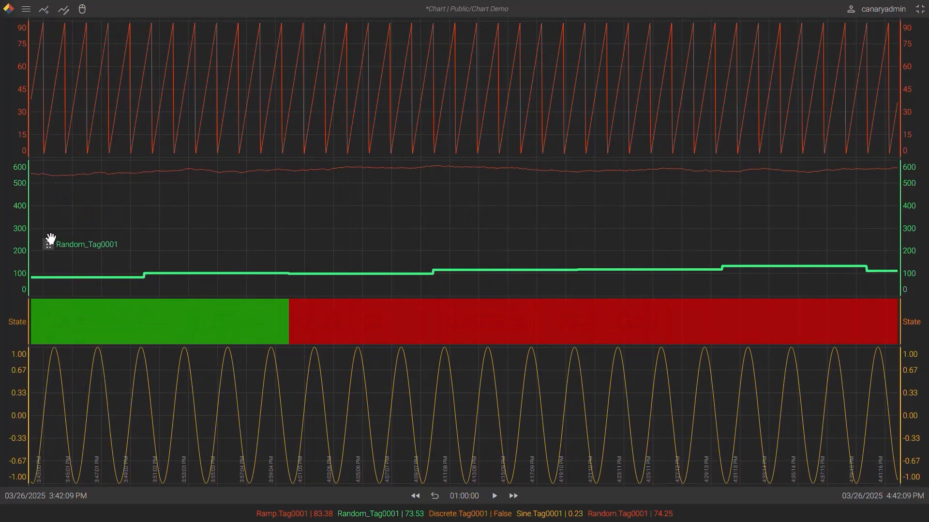
Add the Description and Cursor Value attributes to the float label and reposition it within the Random_Tag0001 band
click(26, 11)
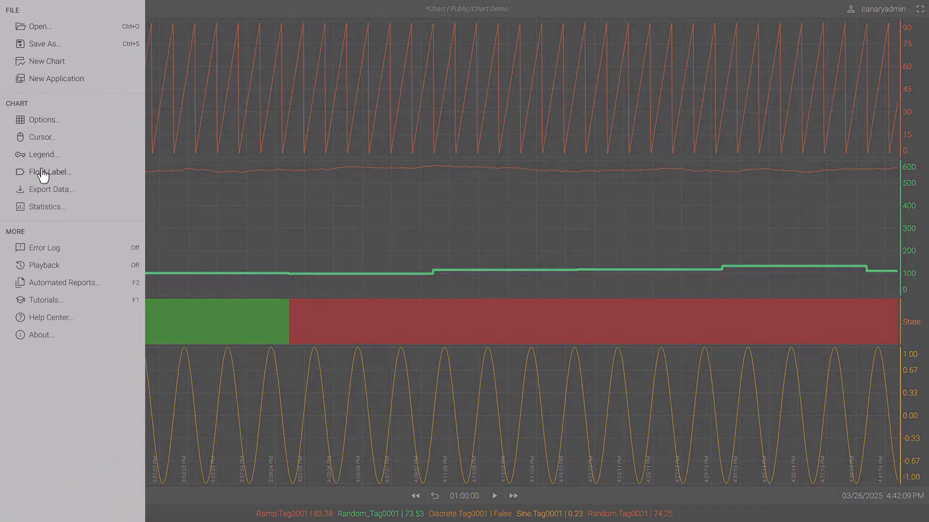
click(40, 175)
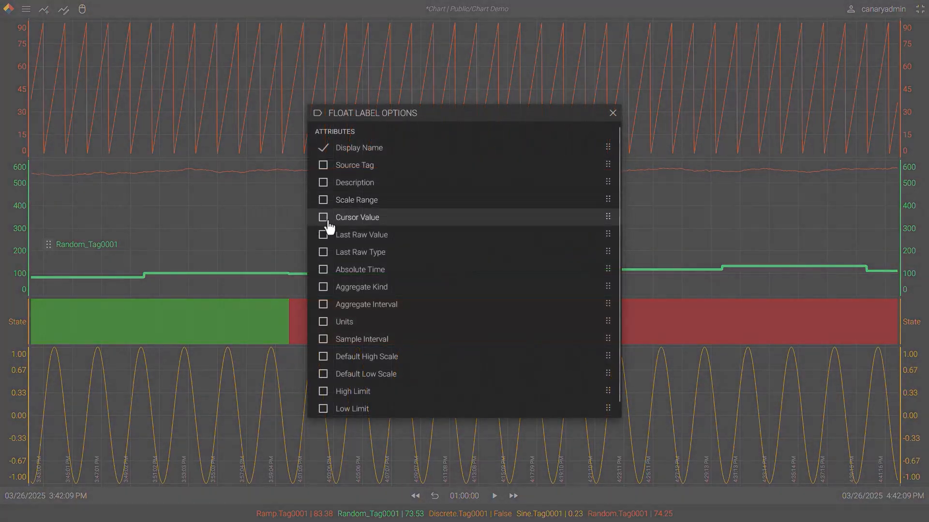
click(324, 186)
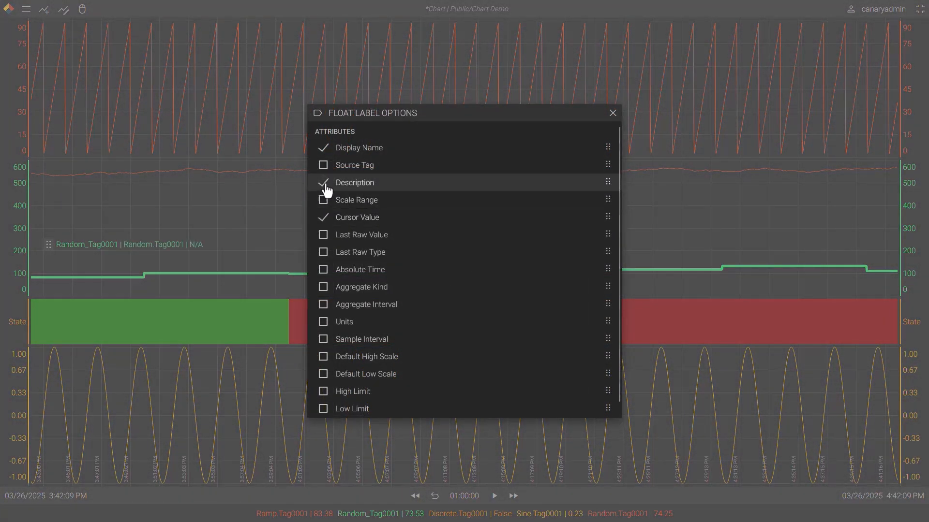
click(612, 114)
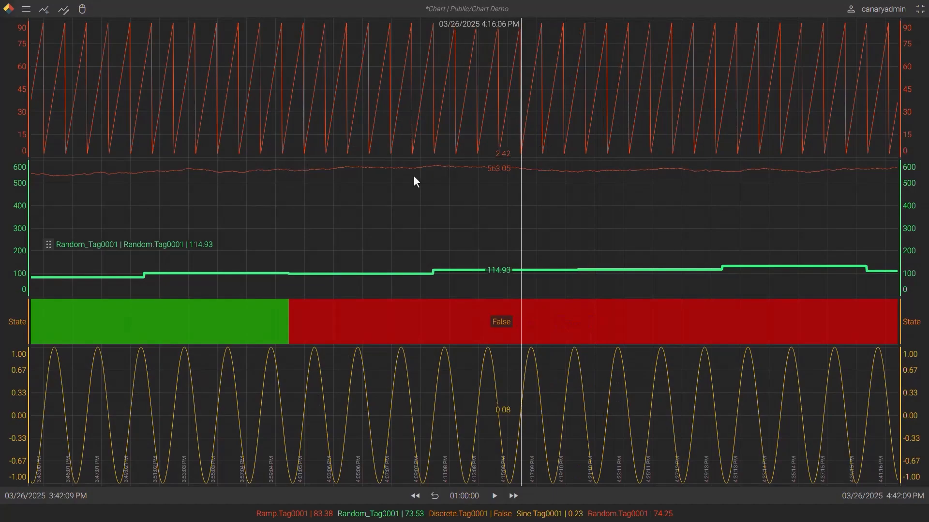
drag(47, 242, 88, 229)
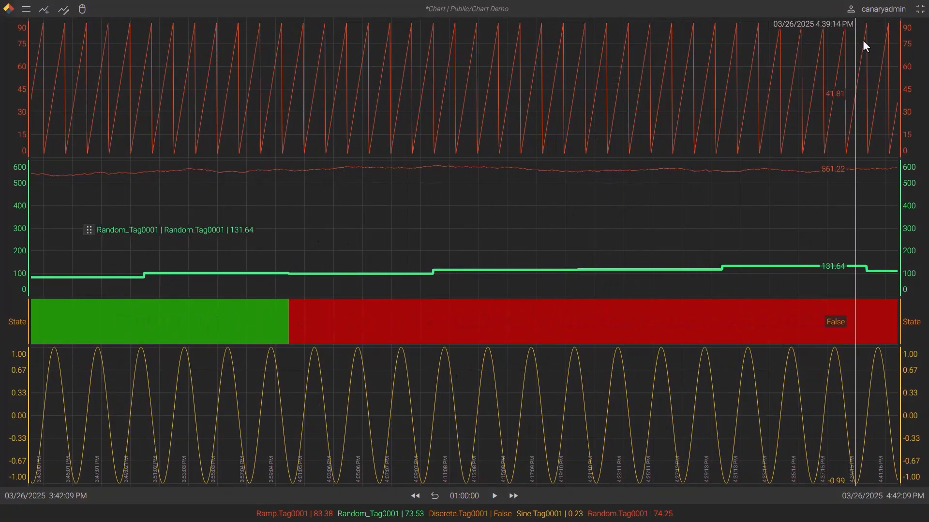
Examine the default Float Label and Trend properties for new charts in the user preferences
click(877, 10)
click(877, 26)
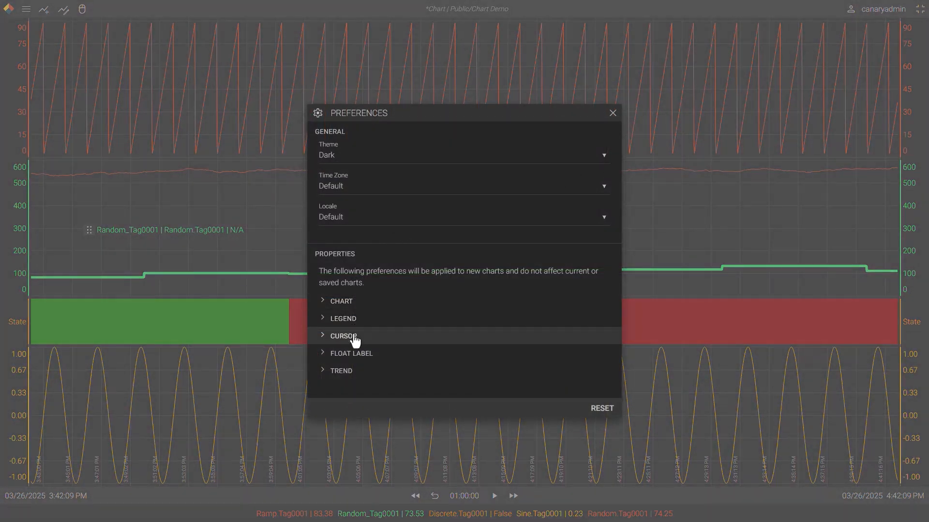
click(353, 356)
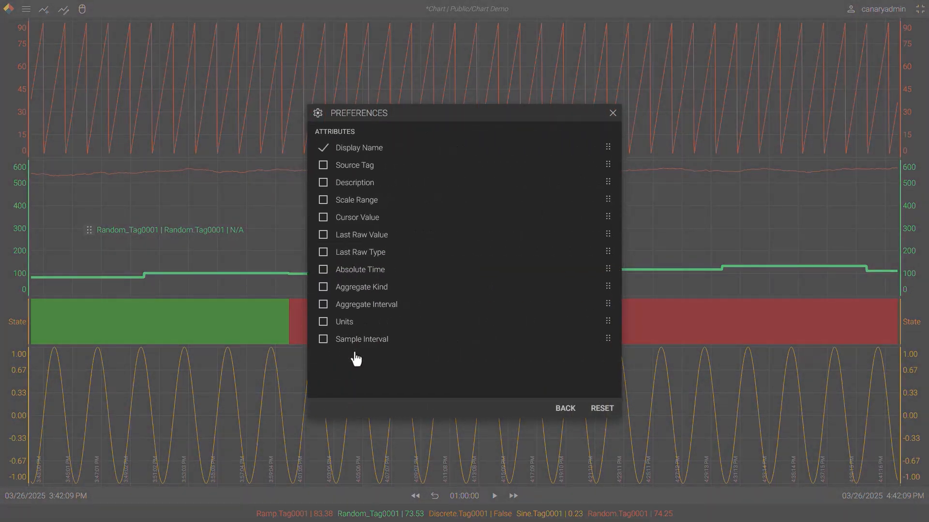
click(558, 408)
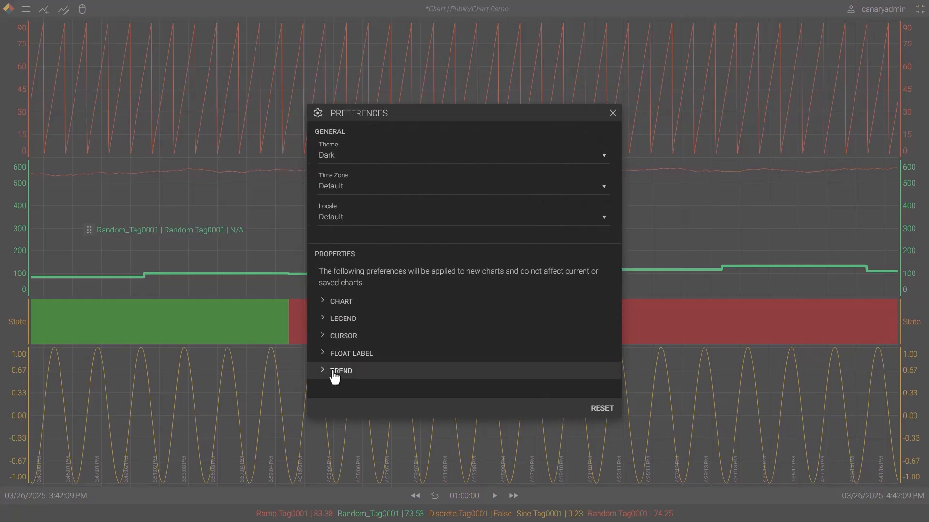
click(334, 373)
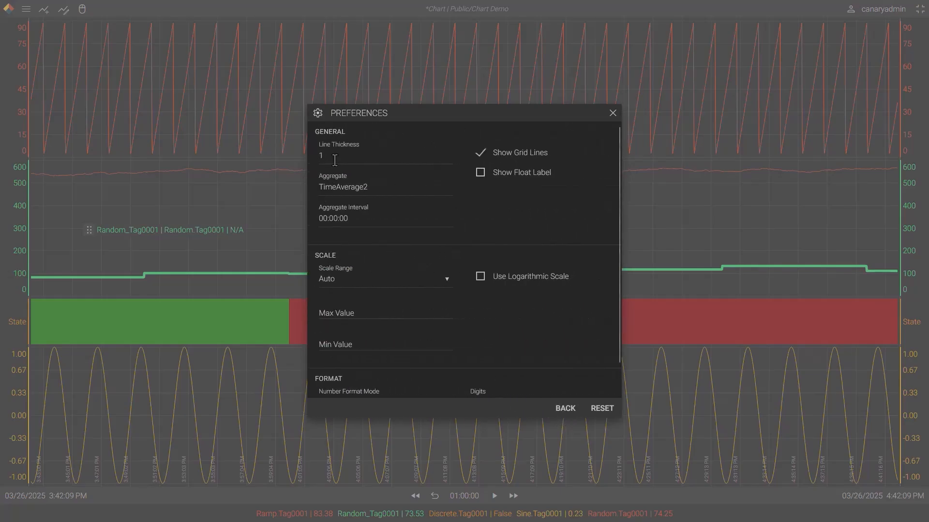